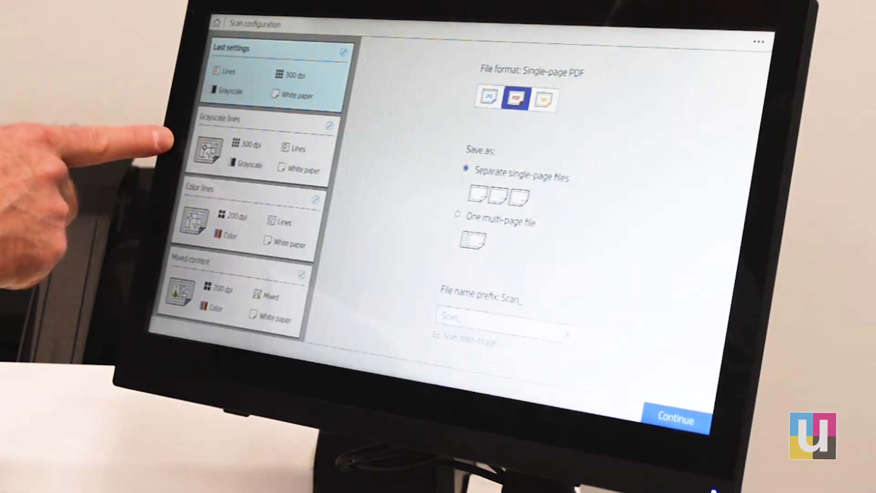
{"action": "scroll", "coordinate": [253, 206], "scroll_direction": "down", "scroll_amount": 3}
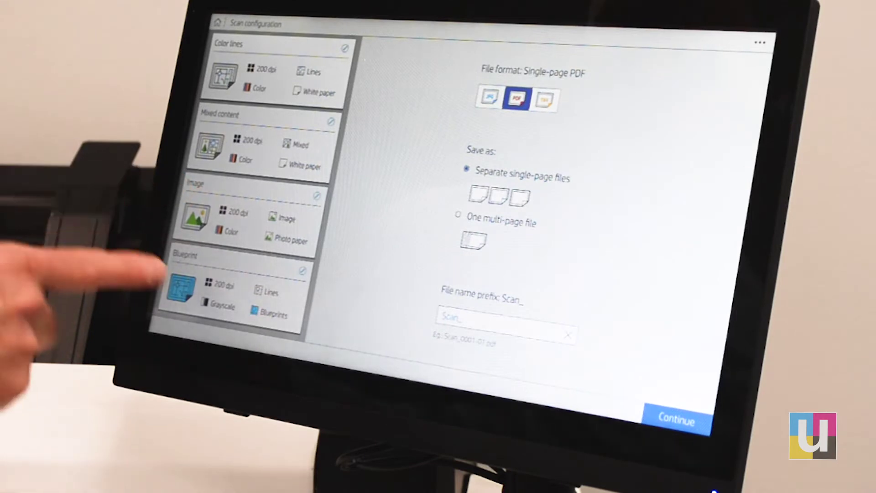
{"action": "scroll", "coordinate": [254, 185], "scroll_direction": "up", "scroll_amount": 3}
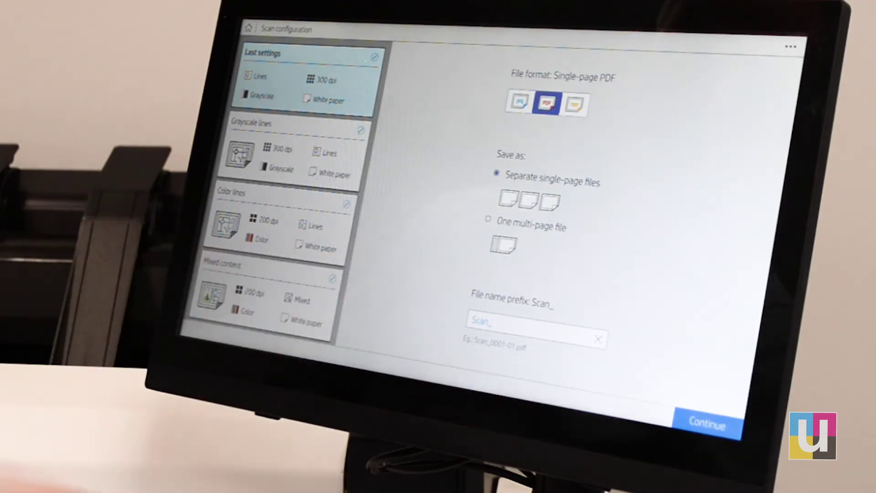
- Accept the current scan configuration to bring up the destination choices
{"action": "left_click", "coordinate": [707, 424]}
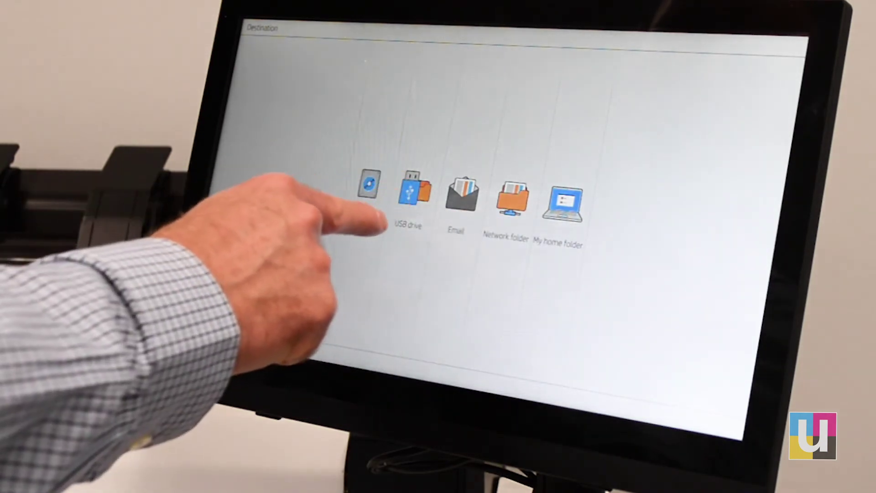
- Choose USB drive as the destination to start the PDF scan
{"action": "left_click", "coordinate": [409, 192]}
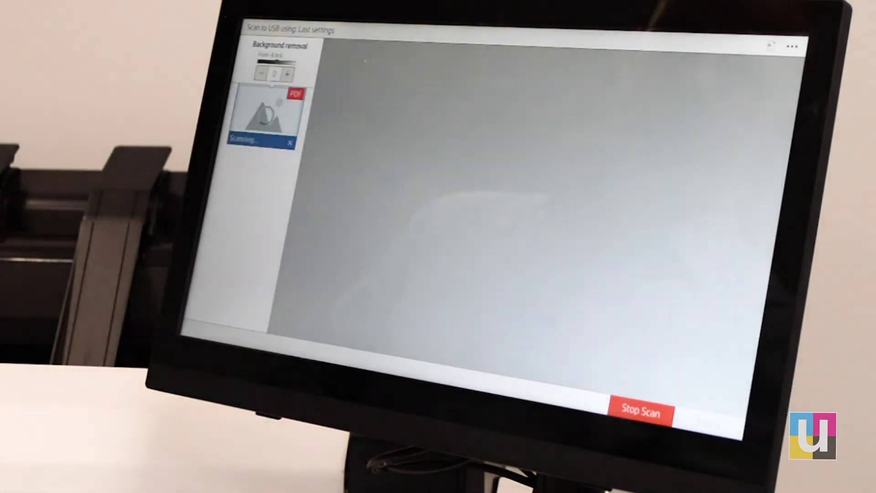